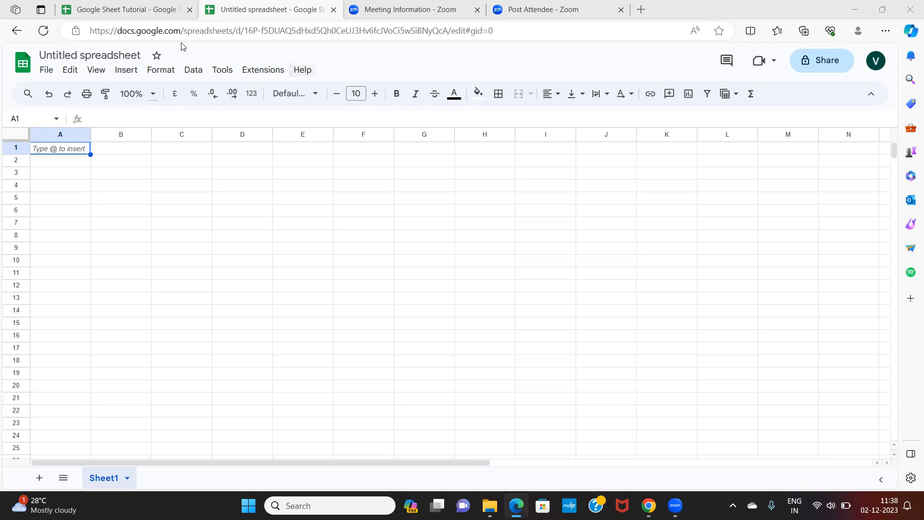
Begin an IMPORTRANGE formula in cell A1 of the untitled spreadsheet, with an opening quotation mark for the source spreadsheet.
{"action": "mouse_move", "coordinate": [127, 17]}
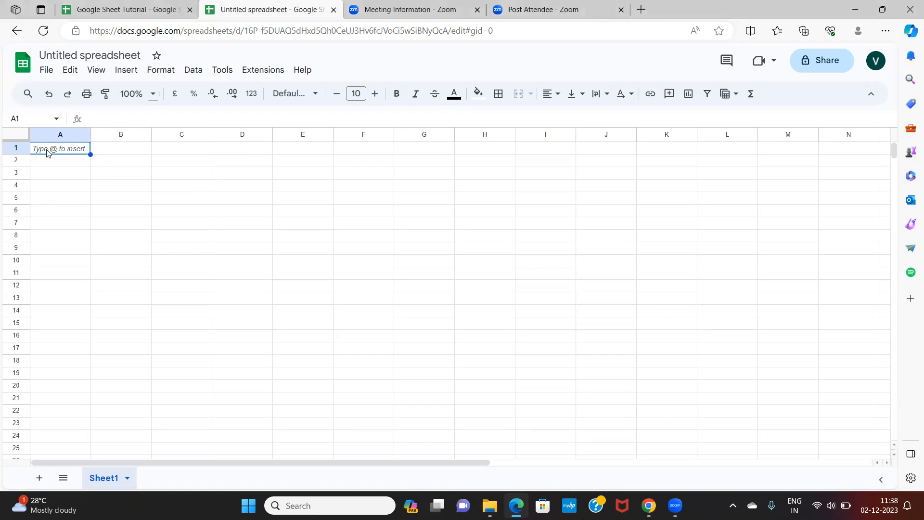
{"action": "type", "text": "="}
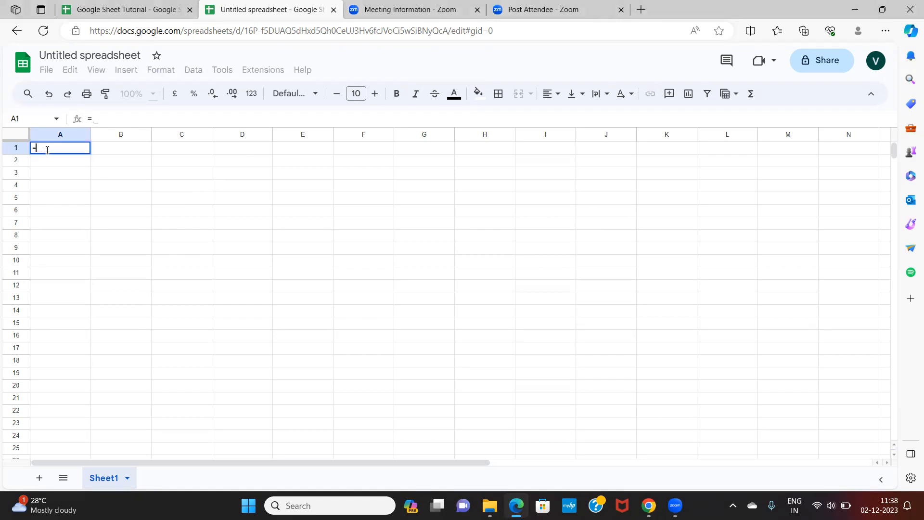
{"action": "type", "text": "impo"}
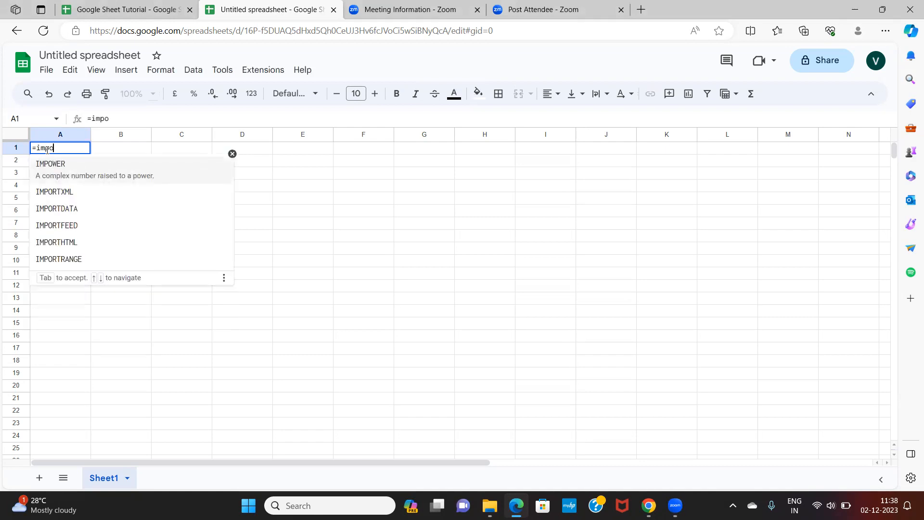
{"action": "left_click", "coordinate": [70, 250]}
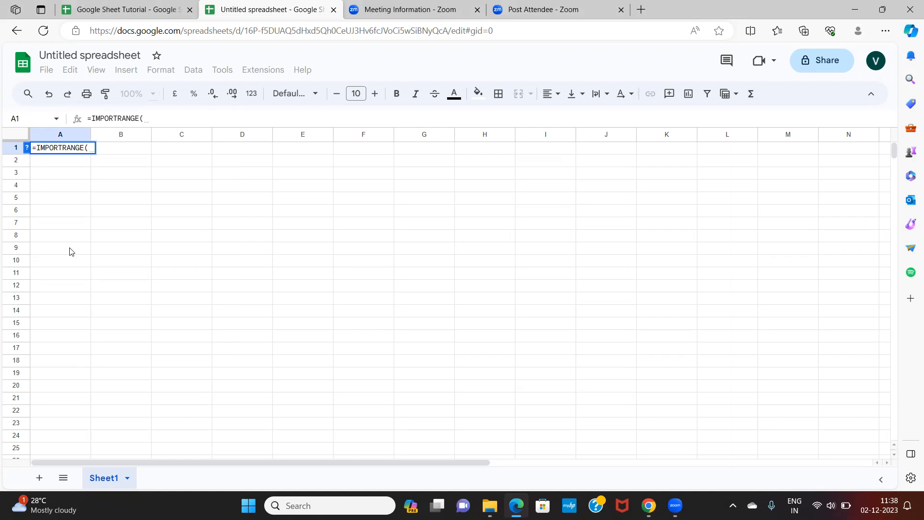
{"action": "type", "text": "\""}
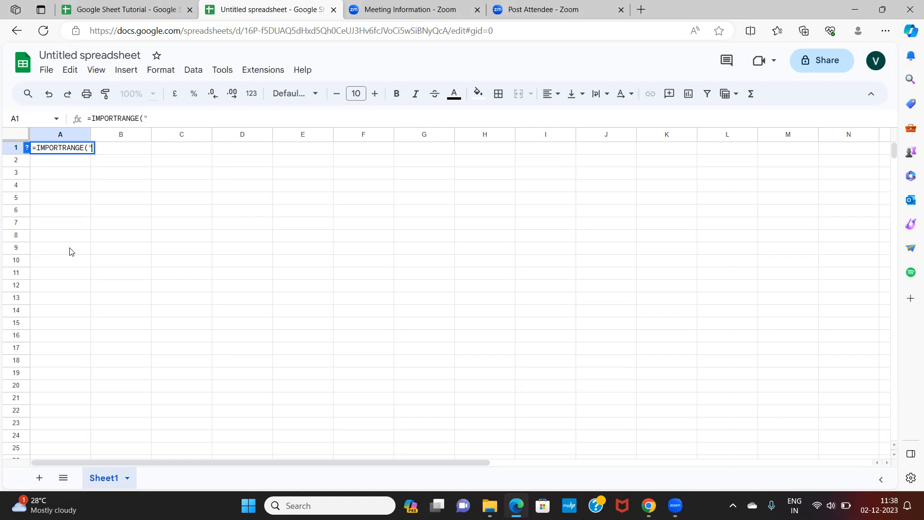
Copy the spreadsheet ID between /d/ and /edit from the web address of the Google Sheet Tutorial spreadsheet.
{"action": "left_click", "coordinate": [106, 13]}
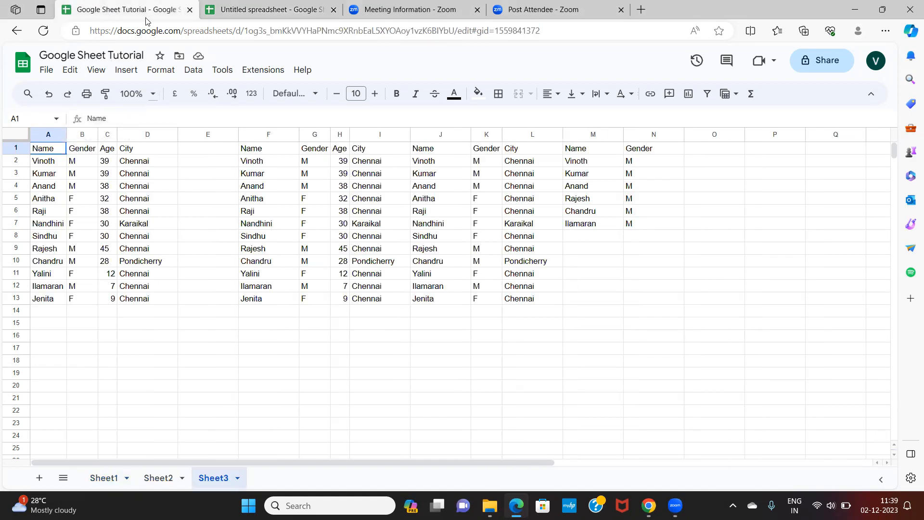
{"action": "left_click", "coordinate": [247, 31]}
{"action": "left_click", "coordinate": [245, 31]}
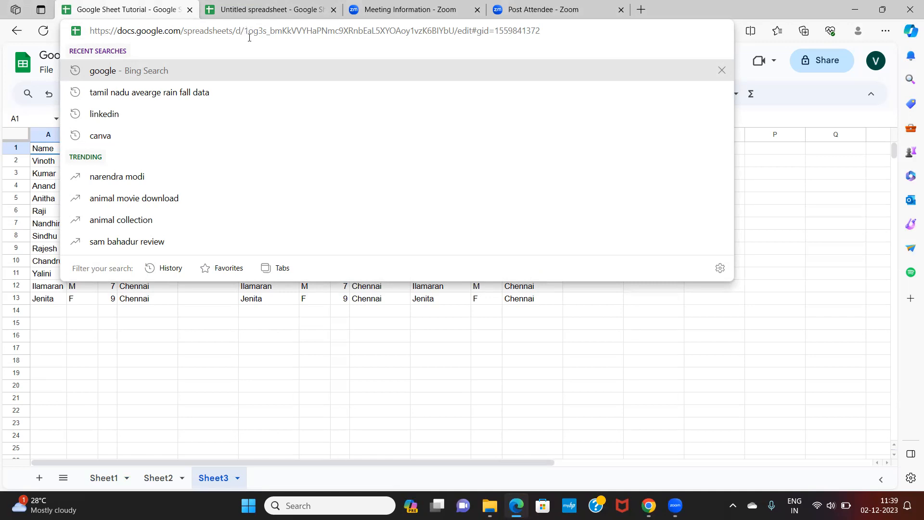
{"action": "key", "text": "shift+Right"}
{"action": "key", "text": "shift+Right"}
{"action": "key", "text": "shift+Right"}
{"action": "key", "text": "shift+Right"}
{"action": "key", "text": "shift+Right"}
{"action": "key", "text": "shift+Right"}
{"action": "key", "text": "shift+Right"}
{"action": "key", "text": "shift+Right"}
{"action": "key", "text": "shift+Right"}
{"action": "key", "text": "shift+Right"}
{"action": "key", "text": "shift+Right"}
{"action": "key", "text": "shift+Right"}
{"action": "key", "text": "shift+Right"}
{"action": "key", "text": "shift+Right"}
{"action": "key", "text": "shift+Right"}
{"action": "key", "text": "shift+Right"}
{"action": "key", "text": "shift+Right"}
{"action": "key", "text": "shift+Right"}
{"action": "key", "text": "shift+Right"}
{"action": "key", "text": "shift+Right"}
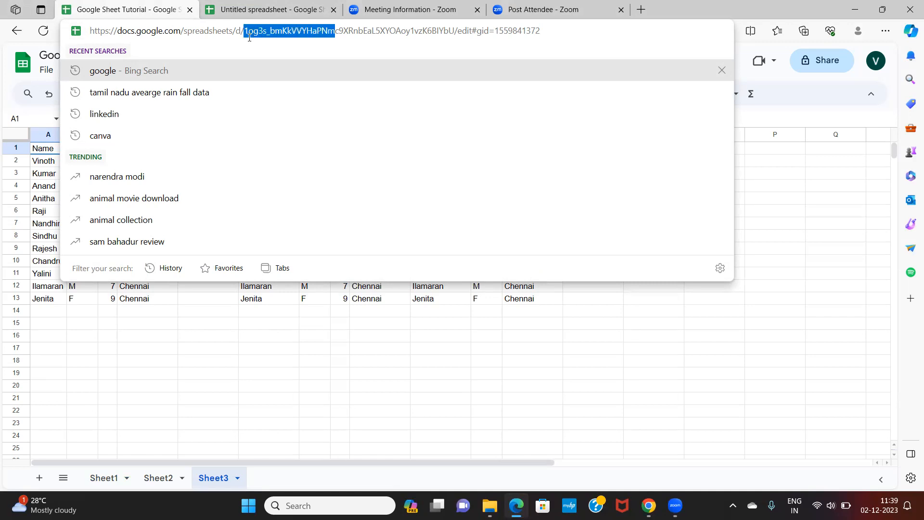
{"action": "key", "text": "shift+Right"}
{"action": "key", "text": "shift+Right"}
{"action": "key", "text": "shift+Right"}
{"action": "key", "text": "shift+Right"}
{"action": "key", "text": "shift+Right"}
{"action": "key", "text": "shift+Right"}
{"action": "key", "text": "shift+Right"}
{"action": "key", "text": "shift+Right"}
{"action": "key", "text": "ctrl+c"}
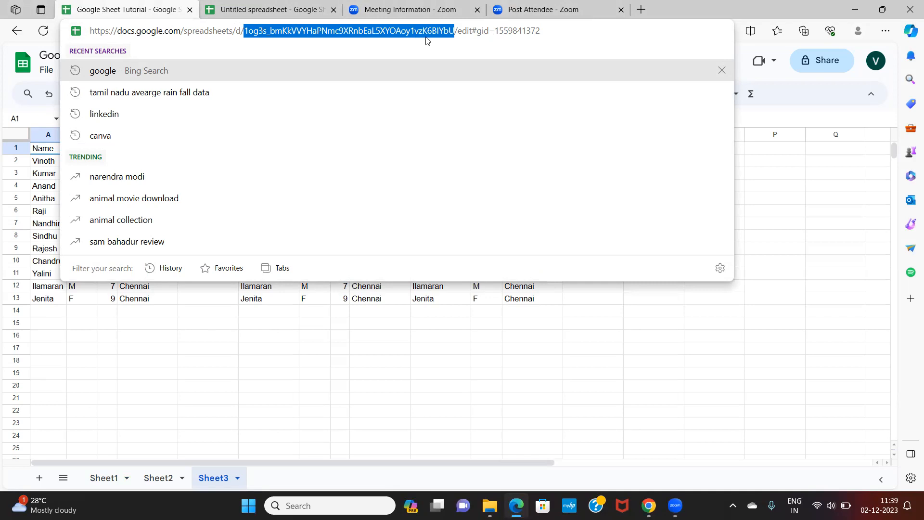
Paste the copied spreadsheet ID into the untitled spreadsheet's IMPORTRANGE formula, close the quotation and add a comma.
{"action": "left_click", "coordinate": [265, 11]}
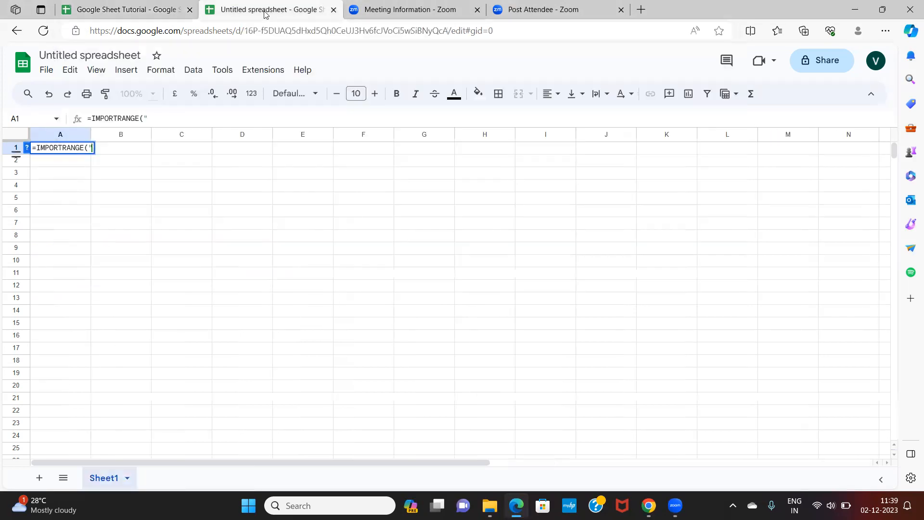
{"action": "left_click", "coordinate": [176, 117]}
{"action": "key", "text": "ctrl+v"}
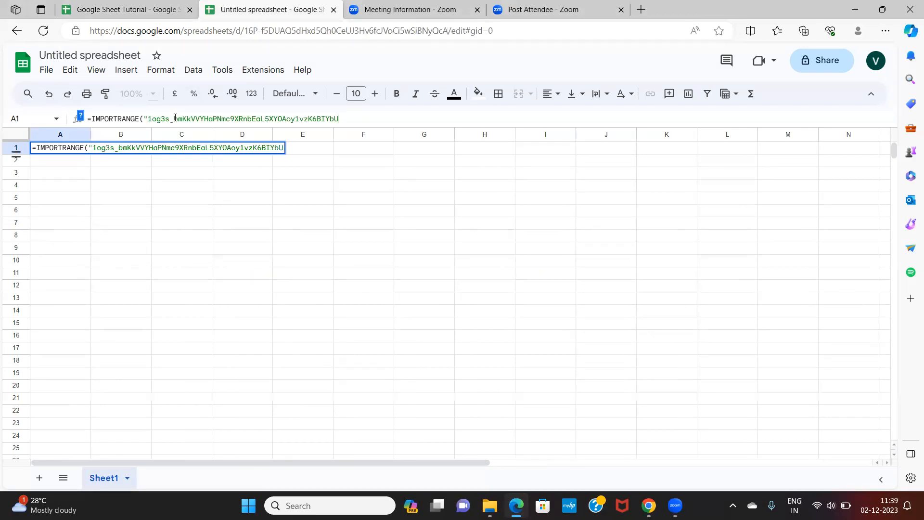
{"action": "type", "text": "\""}
{"action": "type", "text": ","}
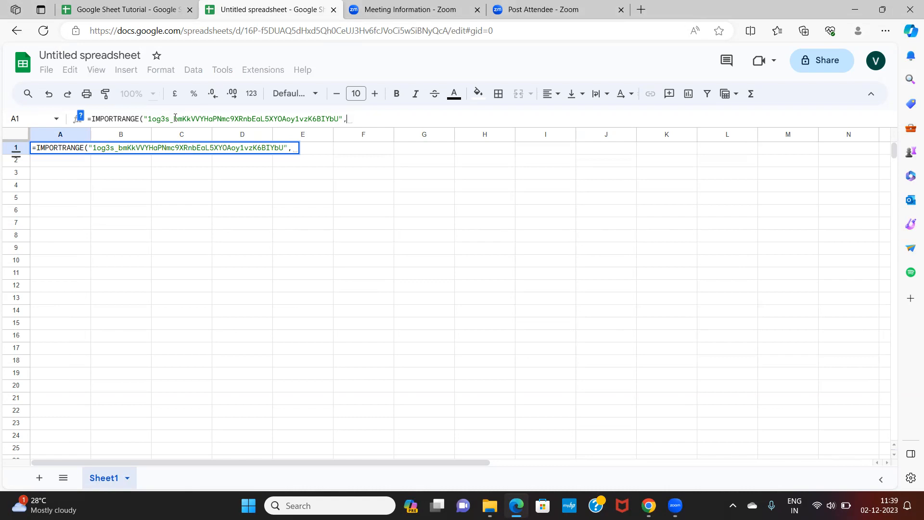
Check the exact name of the active sheet in the Google Sheet Tutorial spreadsheet by opening its name for renaming.
{"action": "left_click", "coordinate": [105, 10]}
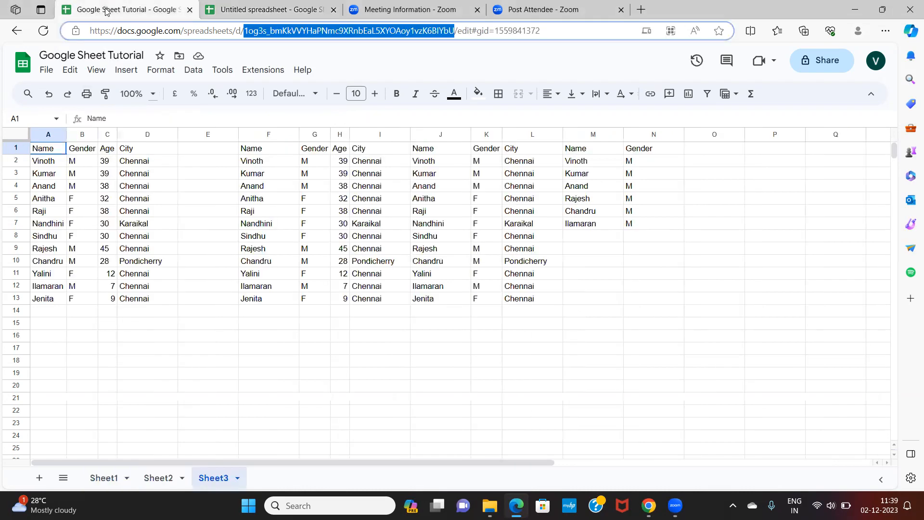
{"action": "right_click", "coordinate": [206, 470]}
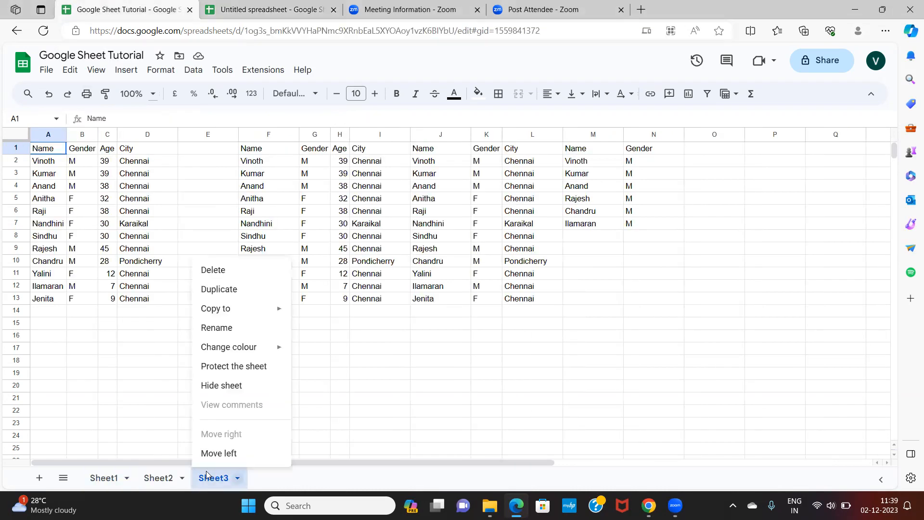
{"action": "left_click", "coordinate": [217, 332]}
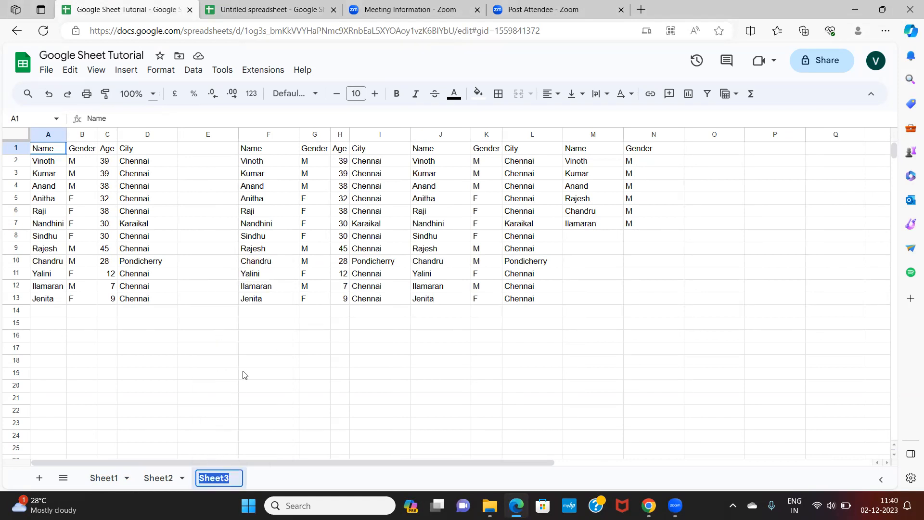
Complete the IMPORTRANGE formula in the untitled spreadsheet with the range "Sheet3!A:D" and enter it.
{"action": "left_click", "coordinate": [244, 12]}
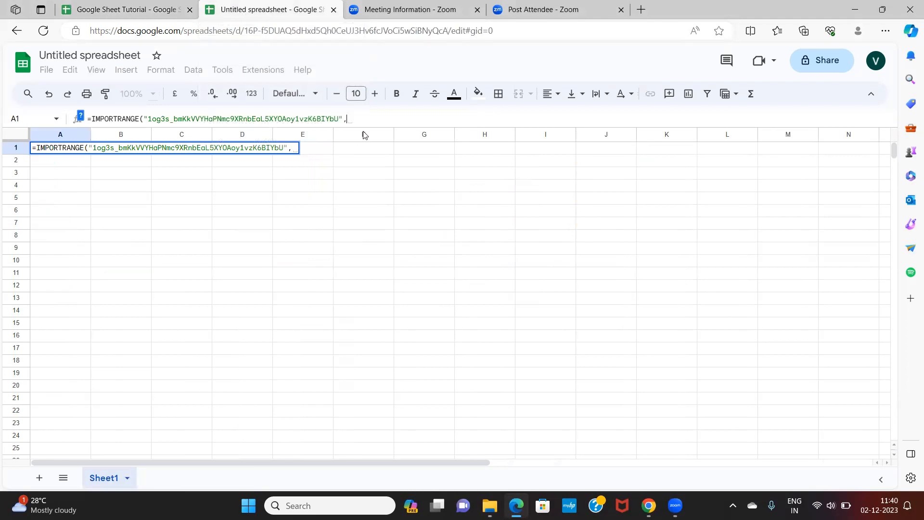
{"action": "type", "text": "\""}
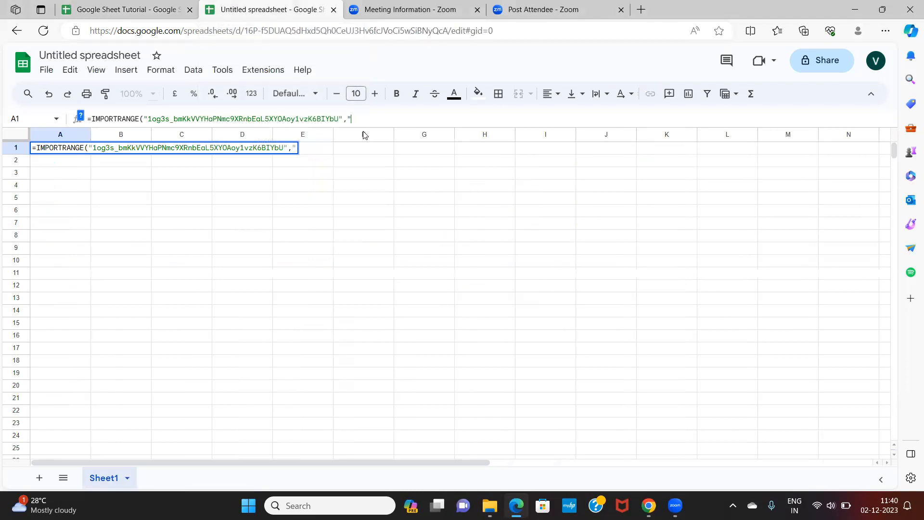
{"action": "type", "text": "Sheet3!A"}
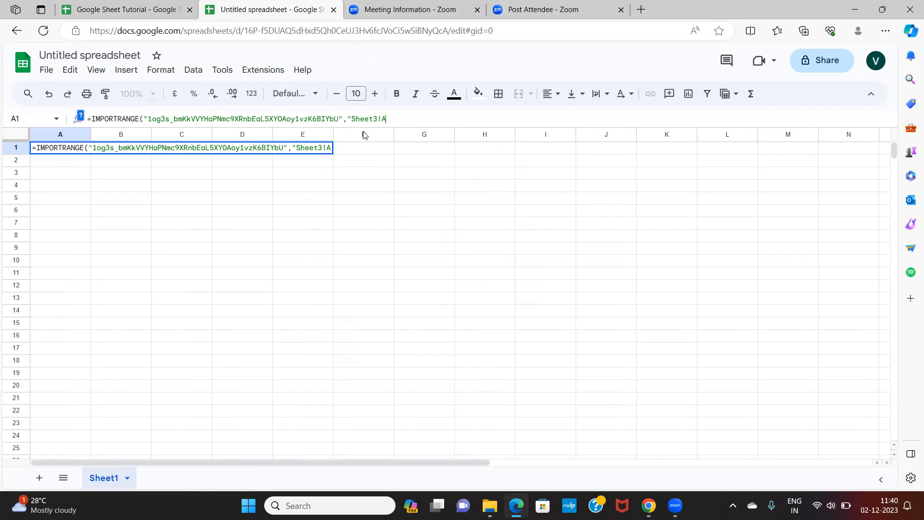
{"action": "type", "text": ":D\")"}
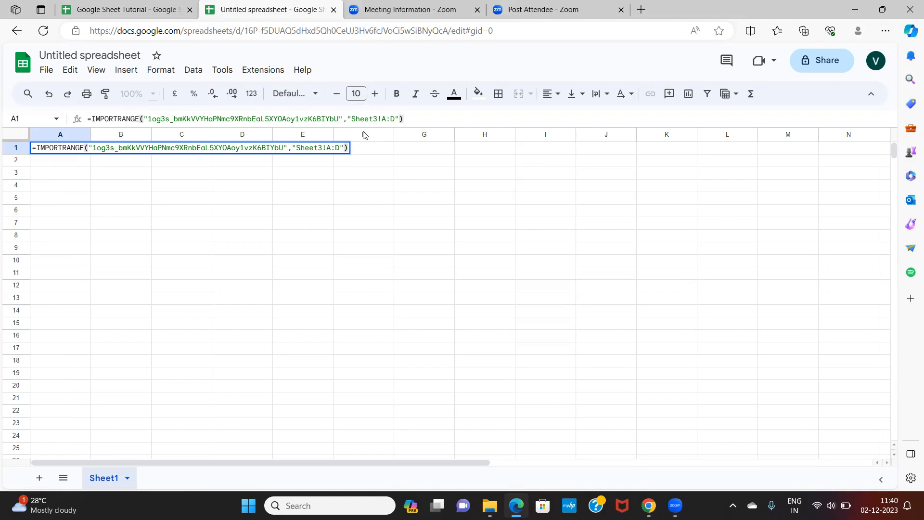
{"action": "key", "text": "Return"}
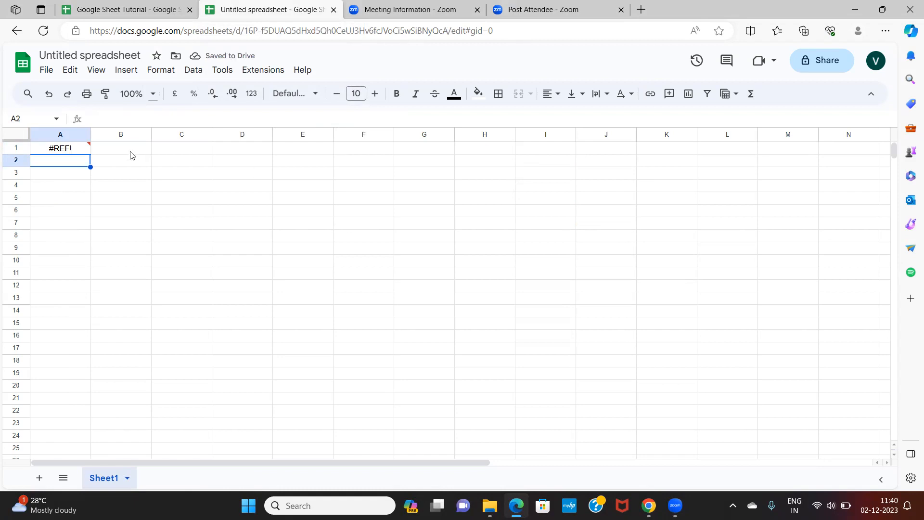
Allow cell A1's formula access to the source spreadsheet, and fit the Age and Gender columns to their contents.
{"action": "left_click", "coordinate": [70, 152]}
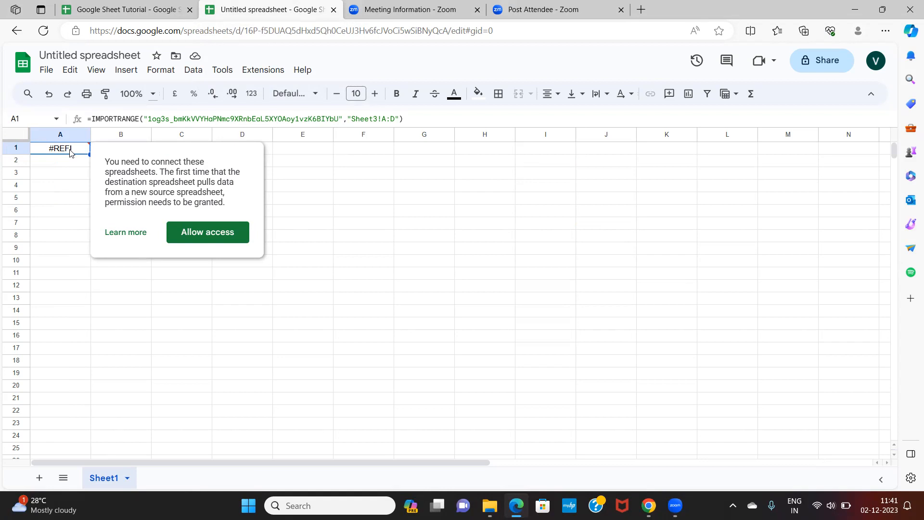
{"action": "left_click", "coordinate": [215, 237]}
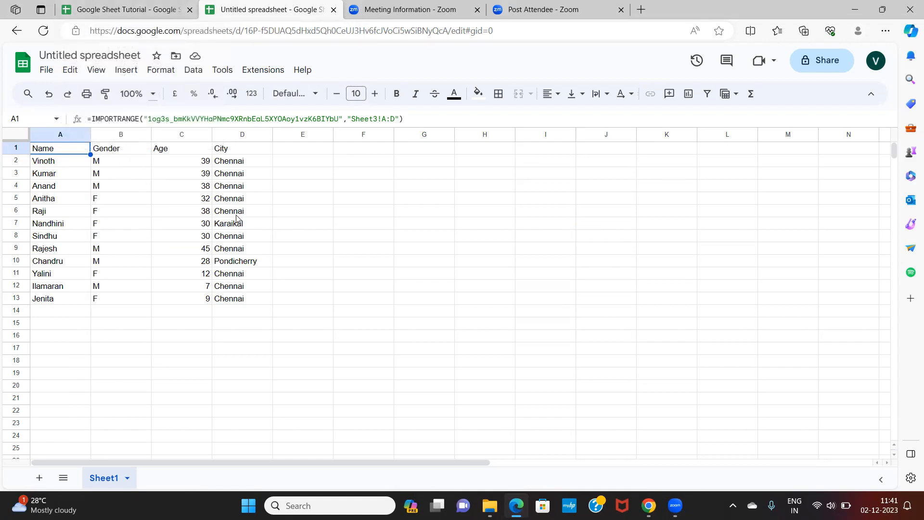
{"action": "double_click", "coordinate": [212, 134]}
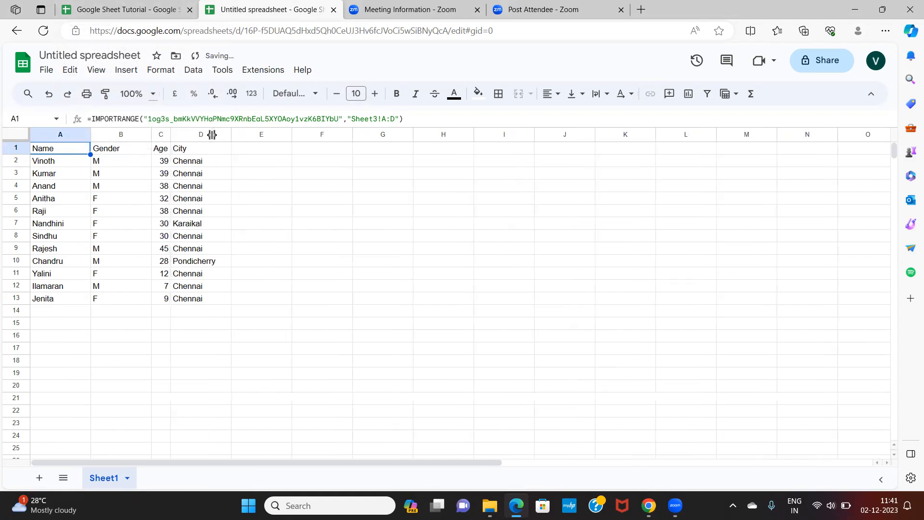
{"action": "double_click", "coordinate": [151, 135]}
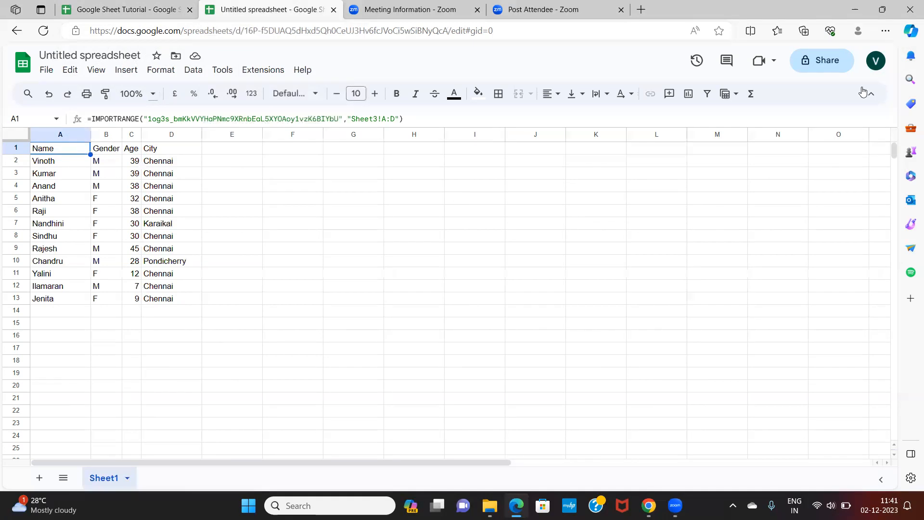
Compare which Google account is signed in for the untitled spreadsheet and for the Google Sheet Tutorial spreadsheet.
{"action": "left_click", "coordinate": [876, 61]}
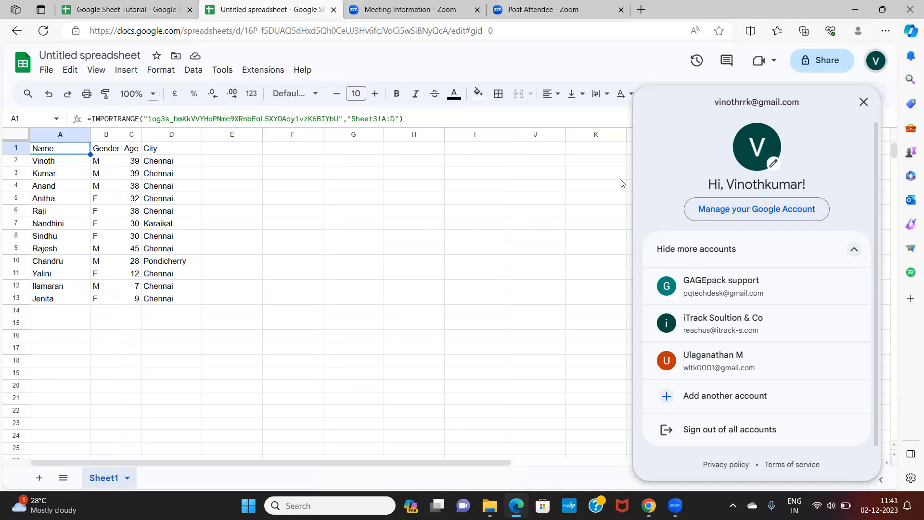
{"action": "left_click", "coordinate": [138, 11]}
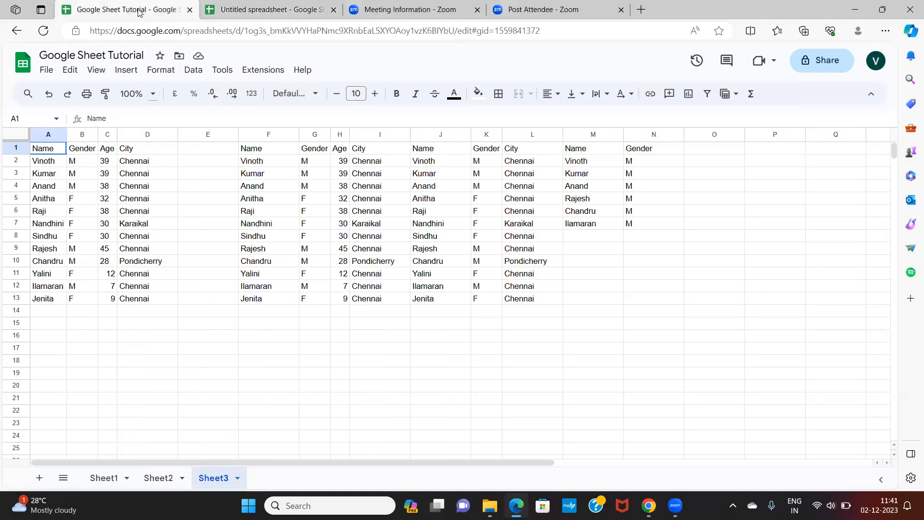
{"action": "left_click", "coordinate": [877, 62]}
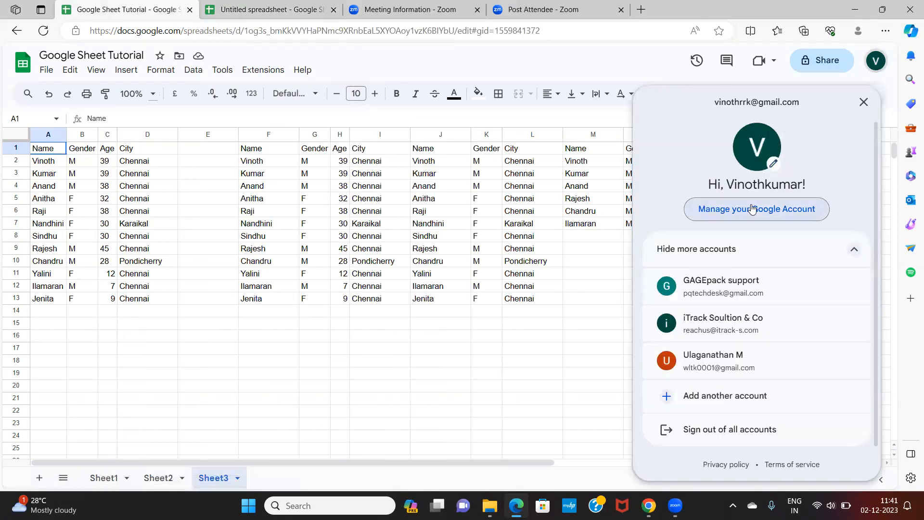
{"action": "left_click", "coordinate": [266, 14]}
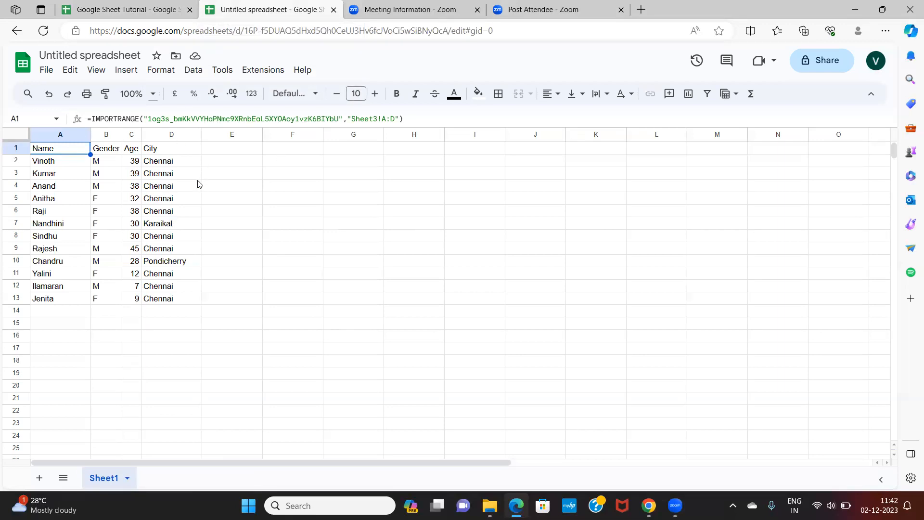
Delete the imported table in A1:D14 together with its formula, and return to cell A1.
{"action": "key", "text": "Right"}
{"action": "key", "text": "Right"}
{"action": "key", "text": "Left"}
{"action": "key", "text": "Left"}
{"action": "key", "text": "shift+Right"}
{"action": "key", "text": "shift+Right"}
{"action": "key", "text": "shift+Right"}
{"action": "key", "text": "shift+Down"}
{"action": "key", "text": "shift+Down"}
{"action": "key", "text": "shift+Down"}
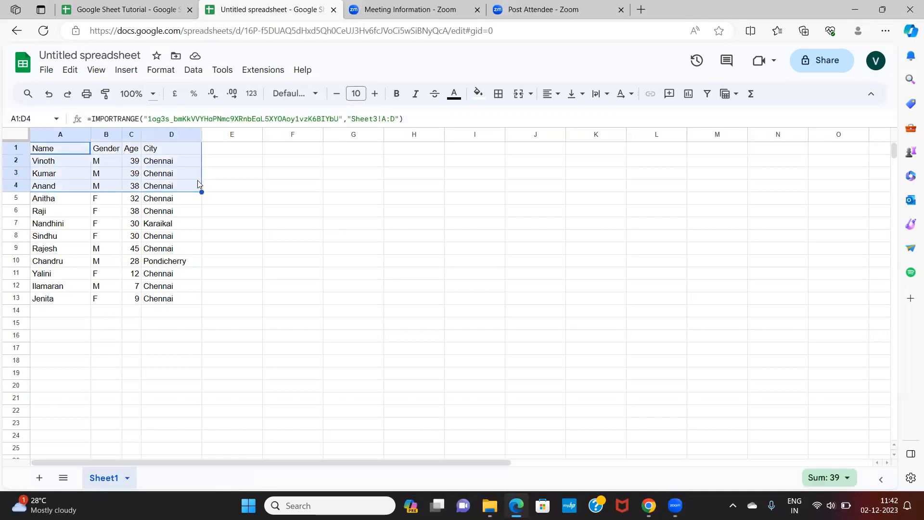
{"action": "key", "text": "shift+Down"}
{"action": "key", "text": "shift+Down"}
{"action": "key", "text": "shift+Down"}
{"action": "key", "text": "shift+Down"}
{"action": "key", "text": "shift+Down"}
{"action": "key", "text": "shift+Down"}
{"action": "key", "text": "shift+Down"}
{"action": "key", "text": "shift+Down"}
{"action": "key", "text": "shift+Down"}
{"action": "key", "text": "shift+Down"}
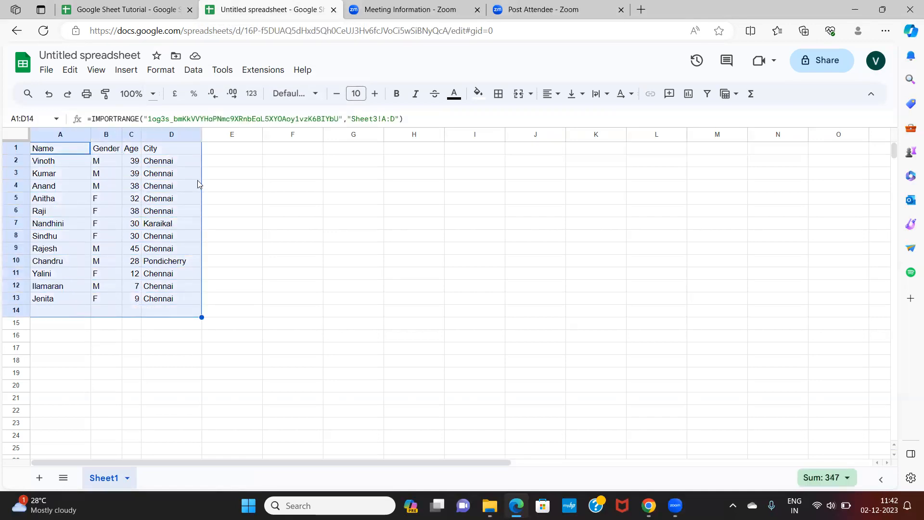
{"action": "key", "text": "Delete"}
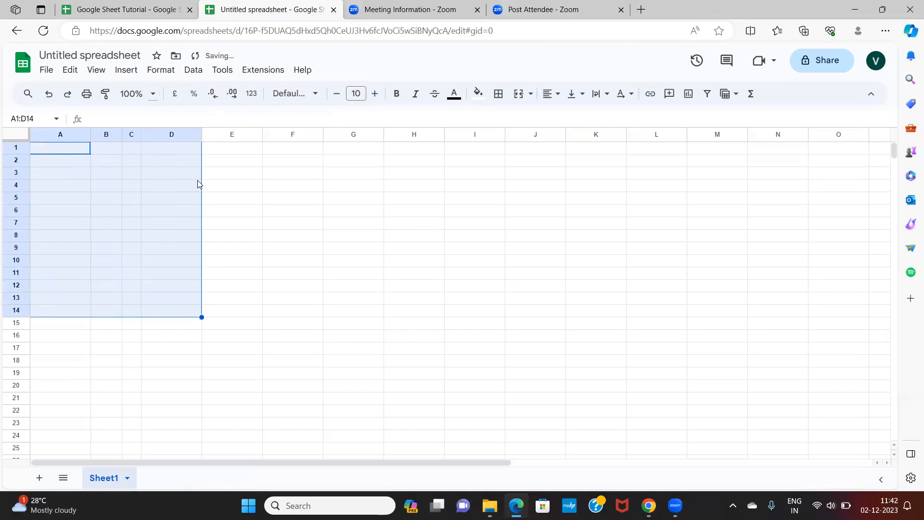
{"action": "key", "text": "Up"}
{"action": "key", "text": "Right"}
{"action": "key", "text": "Left"}
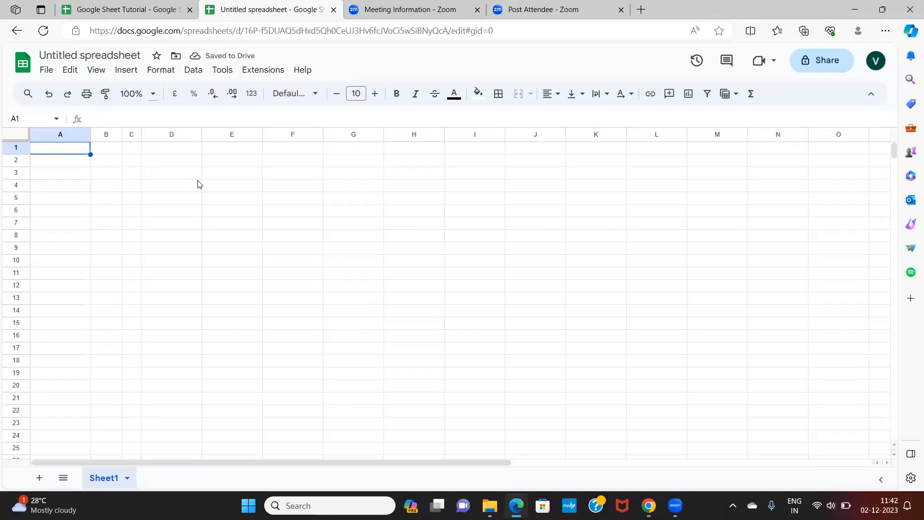
Start an IMPORTRANGE formula in cell A1 of the untitled spreadsheet, with the opening quotation mark for the source spreadsheet ID.
{"action": "type", "text": "=import"}
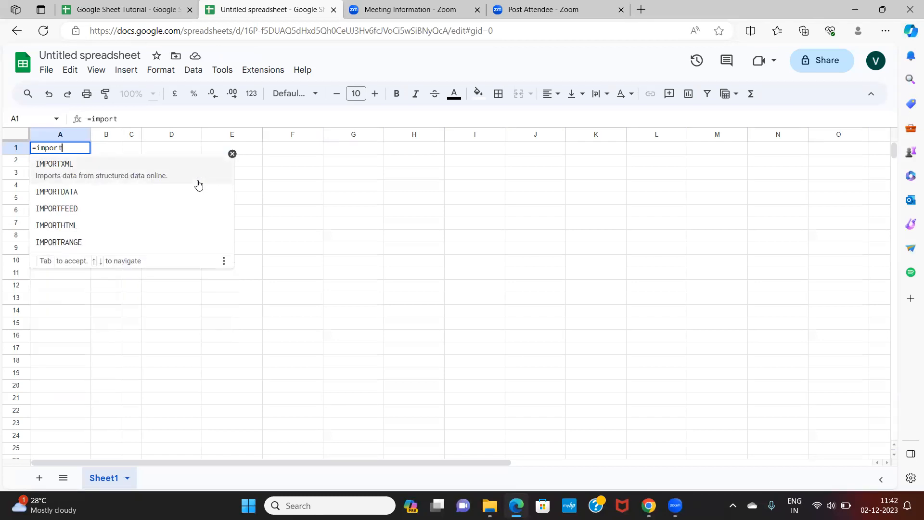
{"action": "left_click", "coordinate": [113, 245]}
{"action": "type", "text": "\""}
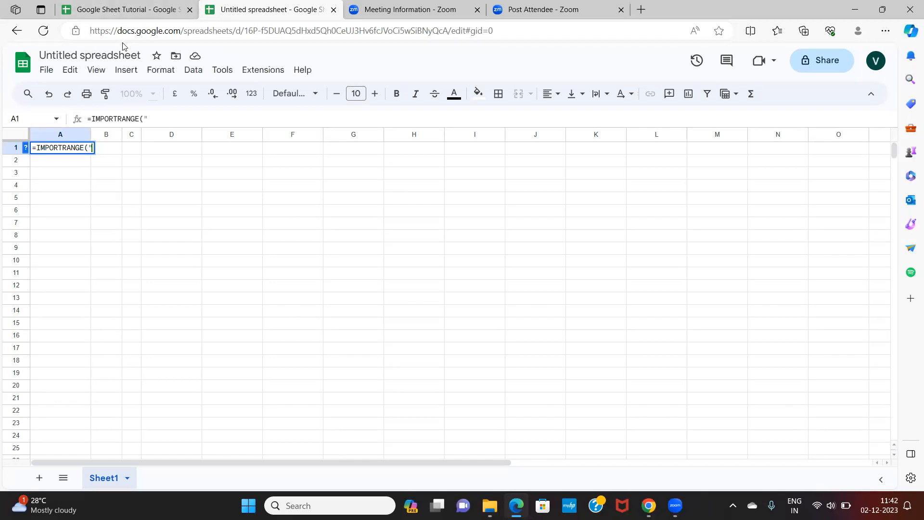
Copy the spreadsheet ID from the Google Sheet Tutorial spreadsheet's URL, the part between "/d/" and "/edit".
{"action": "left_click", "coordinate": [111, 9]}
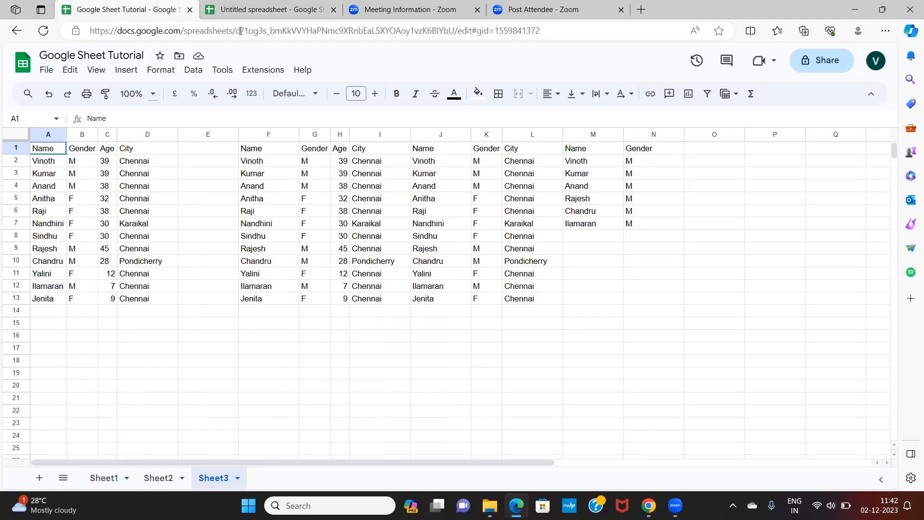
{"action": "left_click", "coordinate": [241, 30]}
{"action": "left_click", "coordinate": [245, 30]}
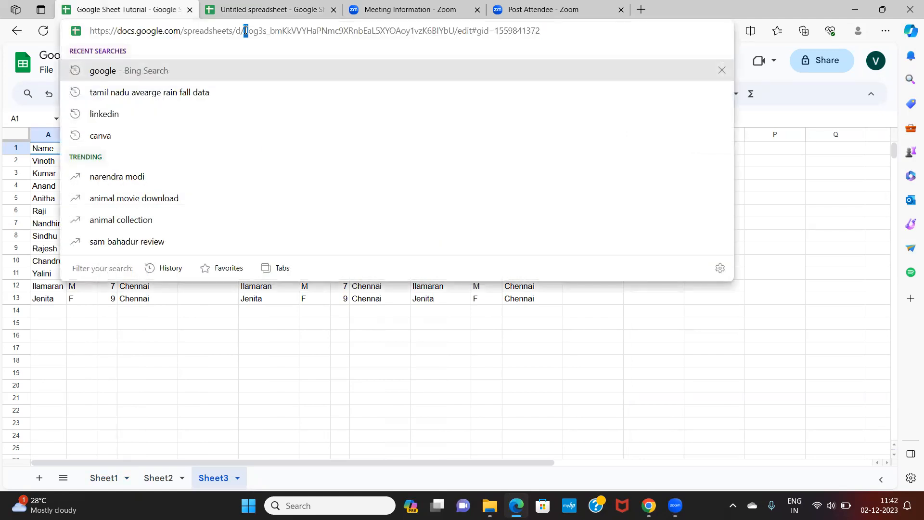
{"action": "key", "text": "shift+Right"}
{"action": "key", "text": "shift+Right"}
{"action": "key", "text": "shift+Right"}
{"action": "key", "text": "shift+Right"}
{"action": "key", "text": "shift+Right"}
{"action": "key", "text": "shift+Right"}
{"action": "key", "text": "shift+Right"}
{"action": "key", "text": "shift+Right"}
{"action": "key", "text": "shift+Right"}
{"action": "key", "text": "shift+Right"}
{"action": "key", "text": "shift+Right"}
{"action": "key", "text": "shift+Right"}
{"action": "key", "text": "shift+Right"}
{"action": "key", "text": "shift+Right"}
{"action": "key", "text": "shift+Right"}
{"action": "key", "text": "shift+Right"}
{"action": "key", "text": "shift+Right"}
{"action": "key", "text": "shift+Right"}
{"action": "key", "text": "shift+Right"}
{"action": "key", "text": "shift+Right"}
{"action": "key", "text": "ctrl+c"}
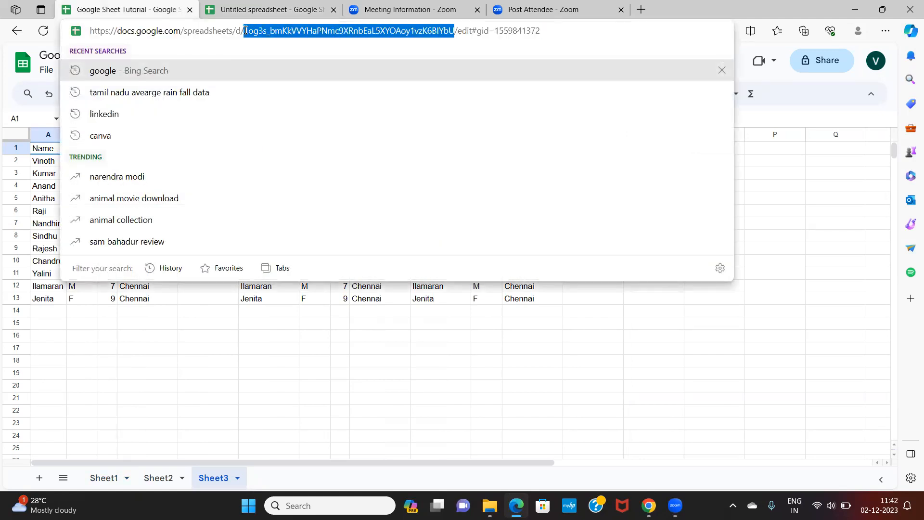
In the untitled spreadsheet, paste the copied ID into the IMPORTRANGE formula, add the range "Sheet3!A:D" and enter it.
{"action": "left_click", "coordinate": [285, 9]}
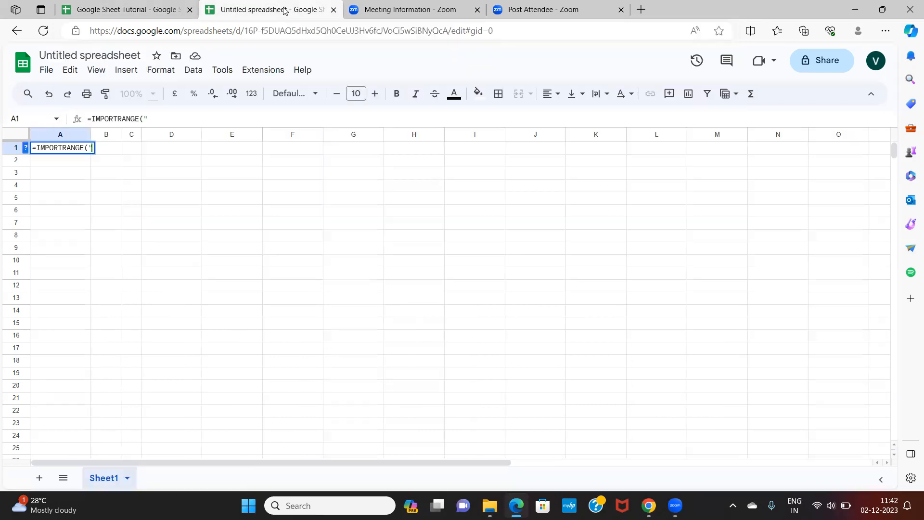
{"action": "left_click", "coordinate": [163, 119]}
{"action": "key", "text": "ctrl+v"}
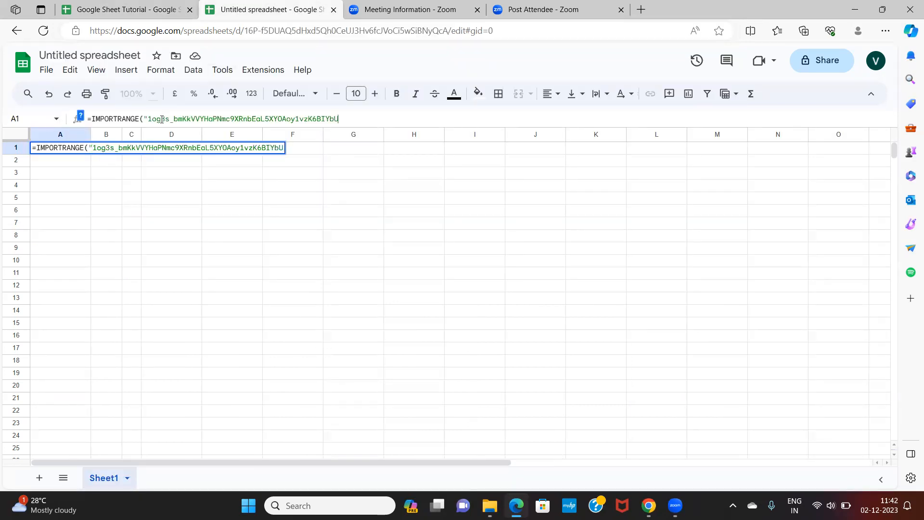
{"action": "type", "text": "\", \"Sheet3"}
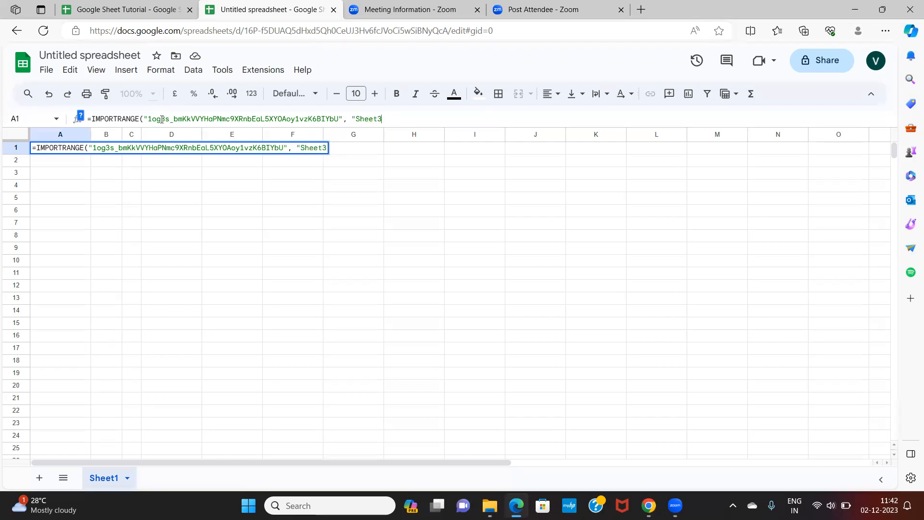
{"action": "type", "text": "!A:D\")"}
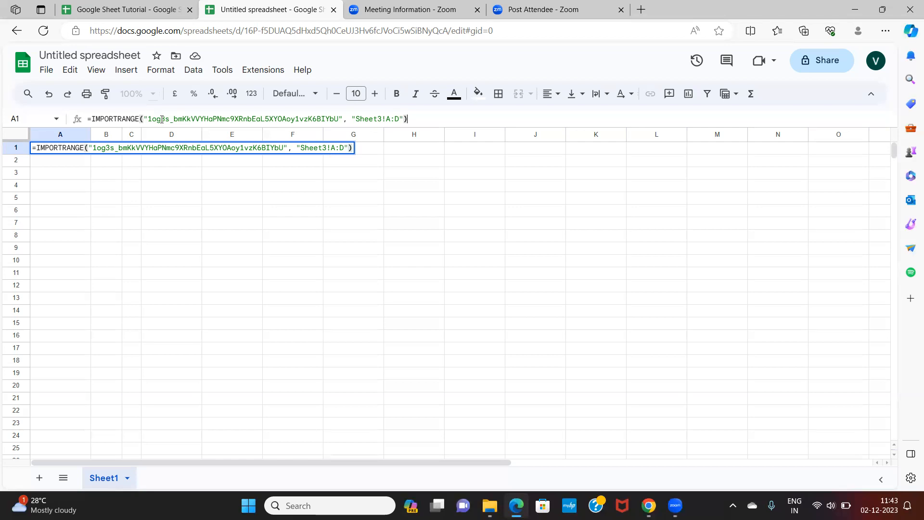
{"action": "key", "text": "Return"}
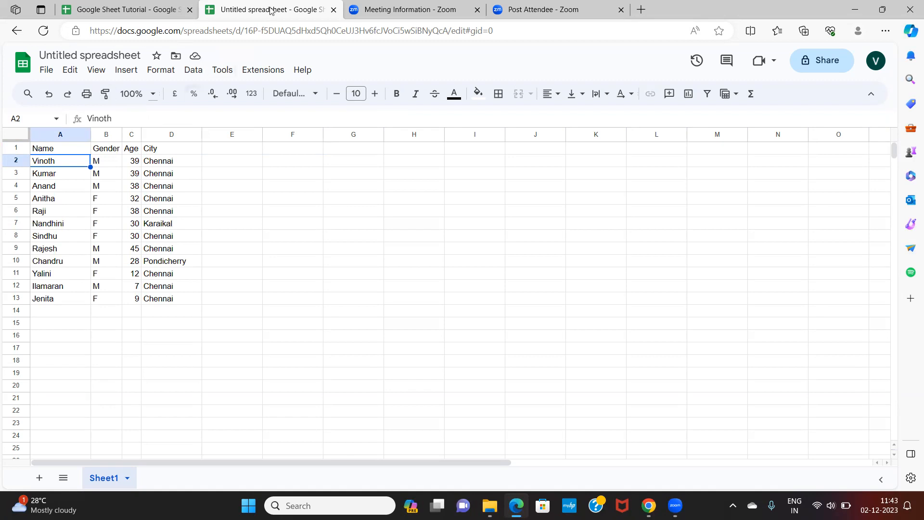
In Sheet3 of the Google Sheet Tutorial spreadsheet, enter the new person's first name in A14 and gender F in B14.
{"action": "left_click", "coordinate": [96, 10]}
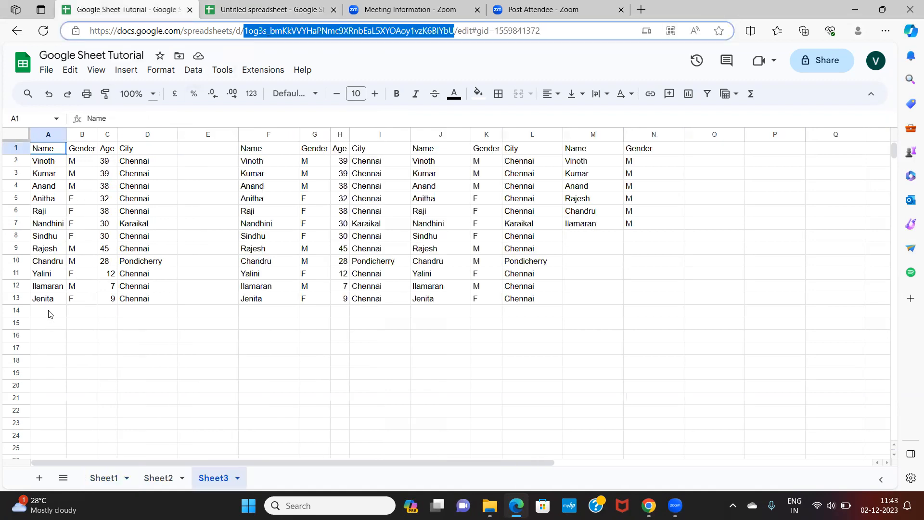
{"action": "left_click", "coordinate": [47, 312]}
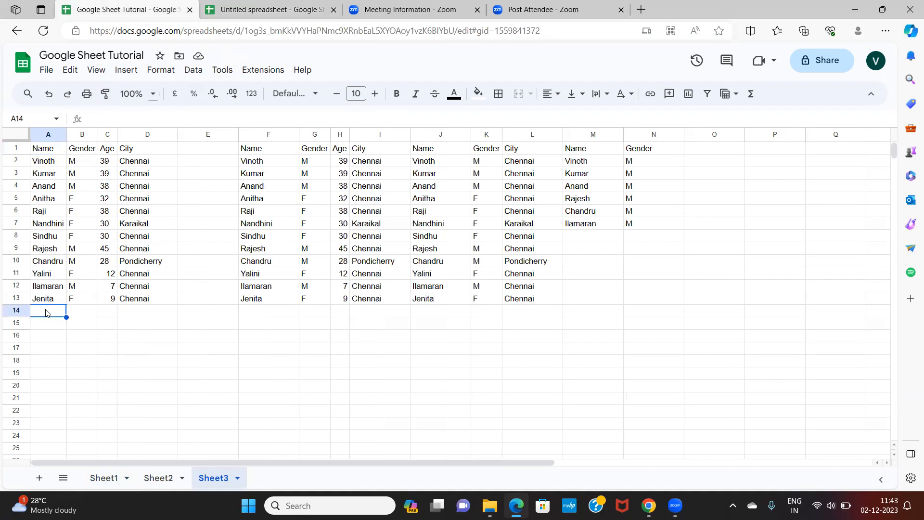
{"action": "type", "text": "Rishitha"}
{"action": "key", "text": "Return"}
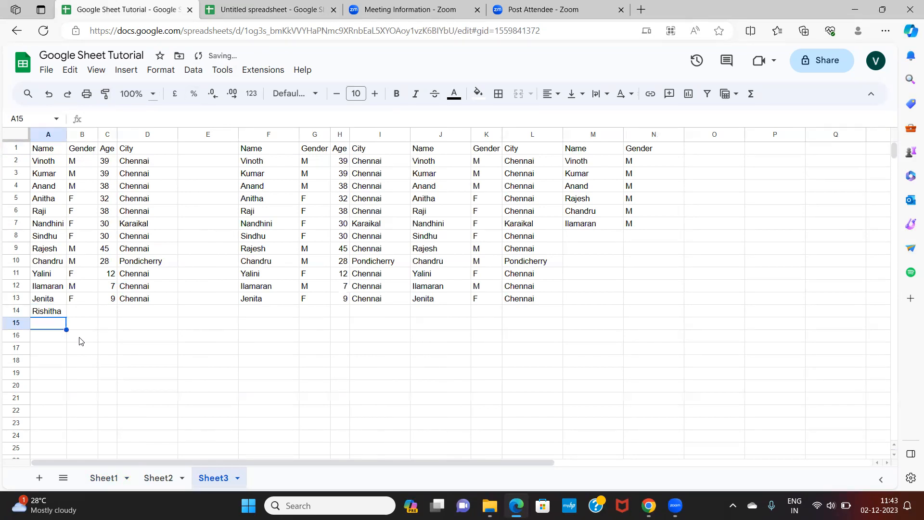
{"action": "key", "text": "Right"}
{"action": "key", "text": "Up"}
{"action": "key", "text": "Up"}
{"action": "key", "text": "Down"}
{"action": "type", "text": "F"}
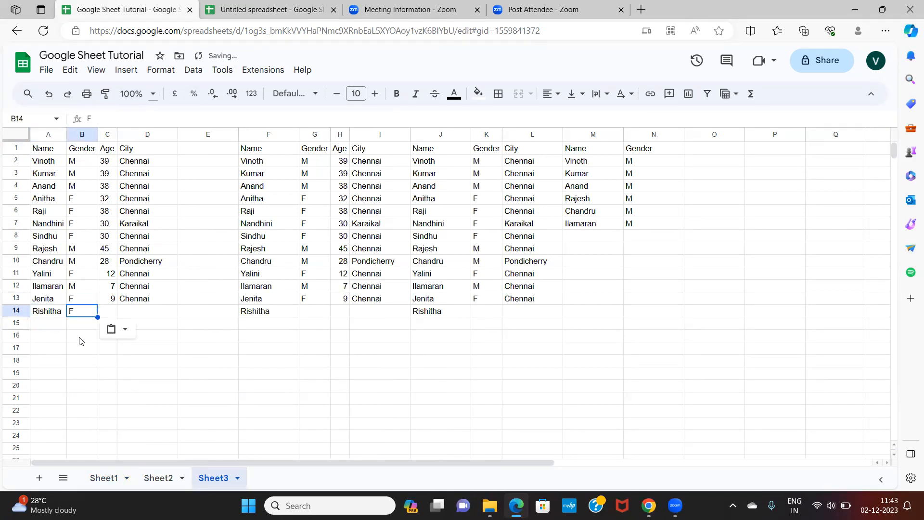
Enter age 15 in C14 and copy the city Chennai from D13 into D14.
{"action": "key", "text": "Right"}
{"action": "type", "text": "15"}
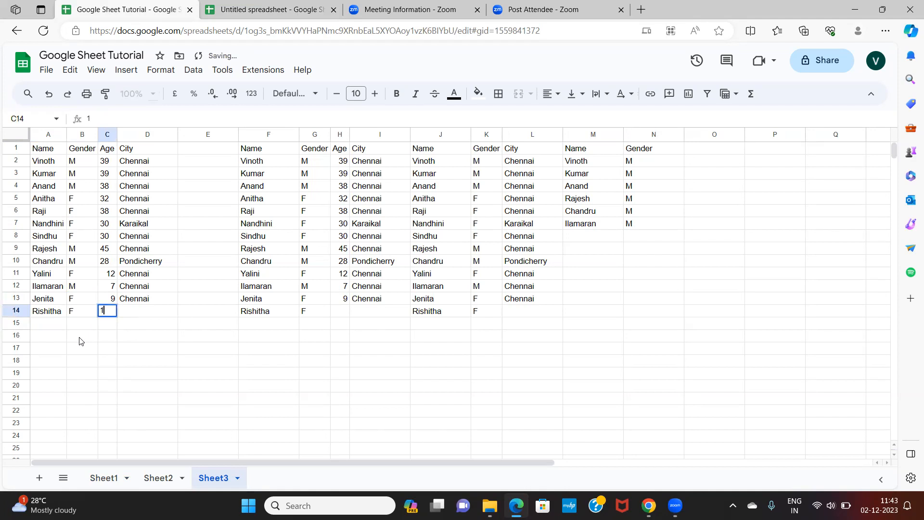
{"action": "key", "text": "Tab"}
{"action": "key", "text": "Up"}
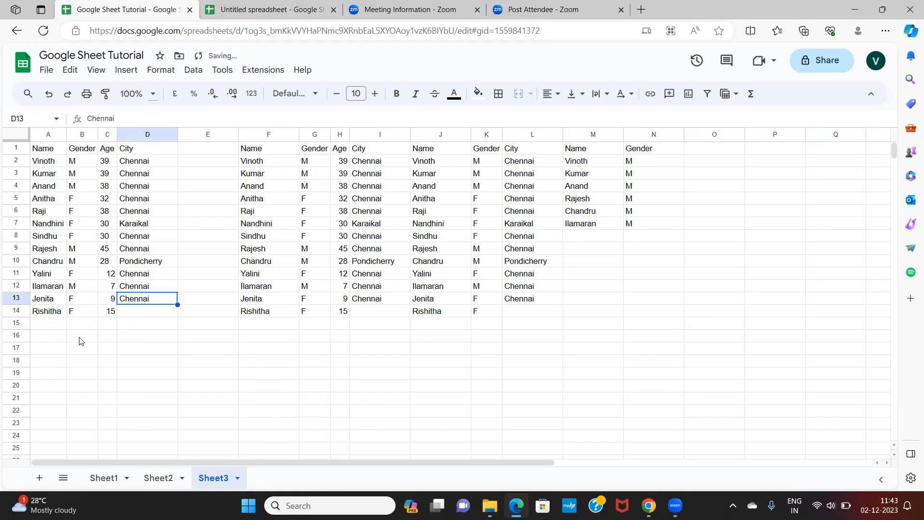
{"action": "key", "text": "ctrl+c"}
{"action": "key", "text": "Down"}
{"action": "key", "text": "ctrl+v"}
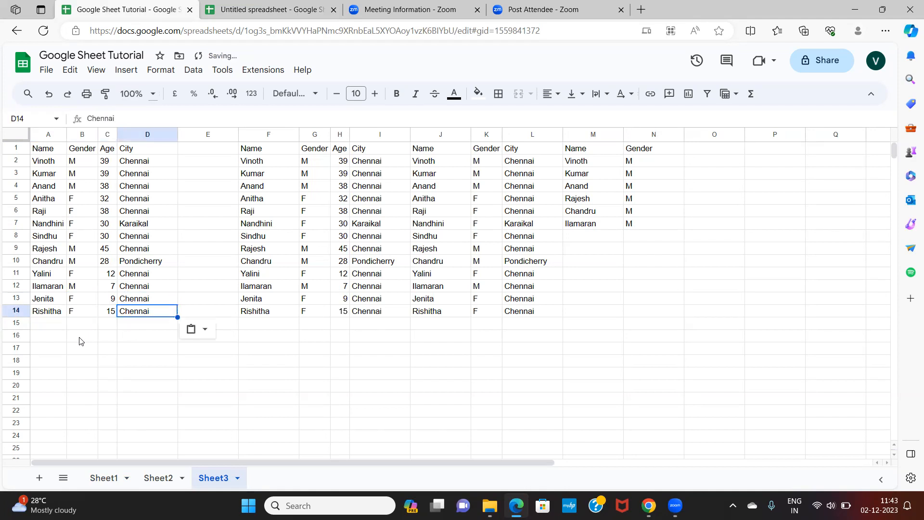
Check row 14 of the imported table in the untitled spreadsheet, including the city in D14.
{"action": "left_click", "coordinate": [243, 4]}
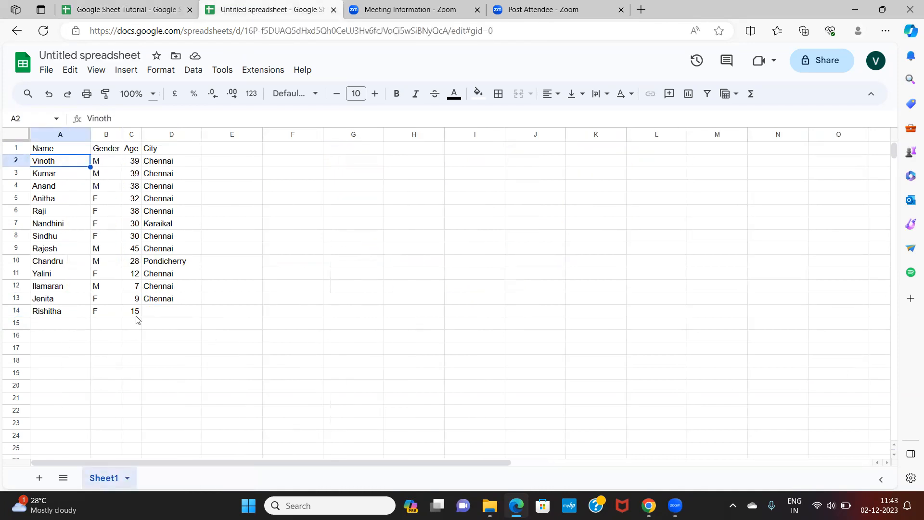
{"action": "left_click", "coordinate": [169, 314]}
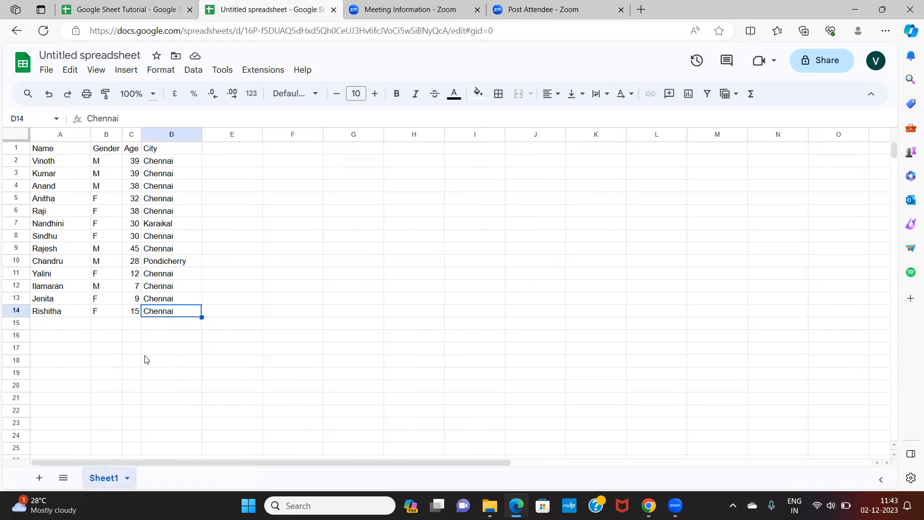